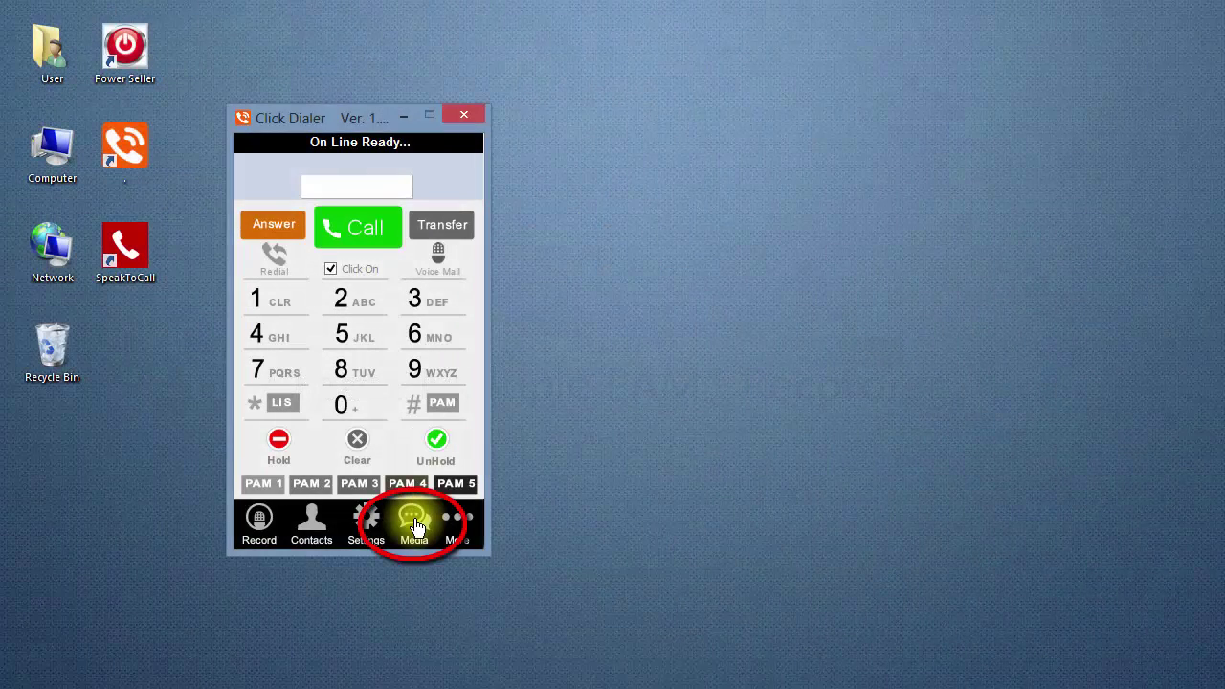
# - Show the Media list of the five saved WAV recordings
pyautogui.click(415, 522)
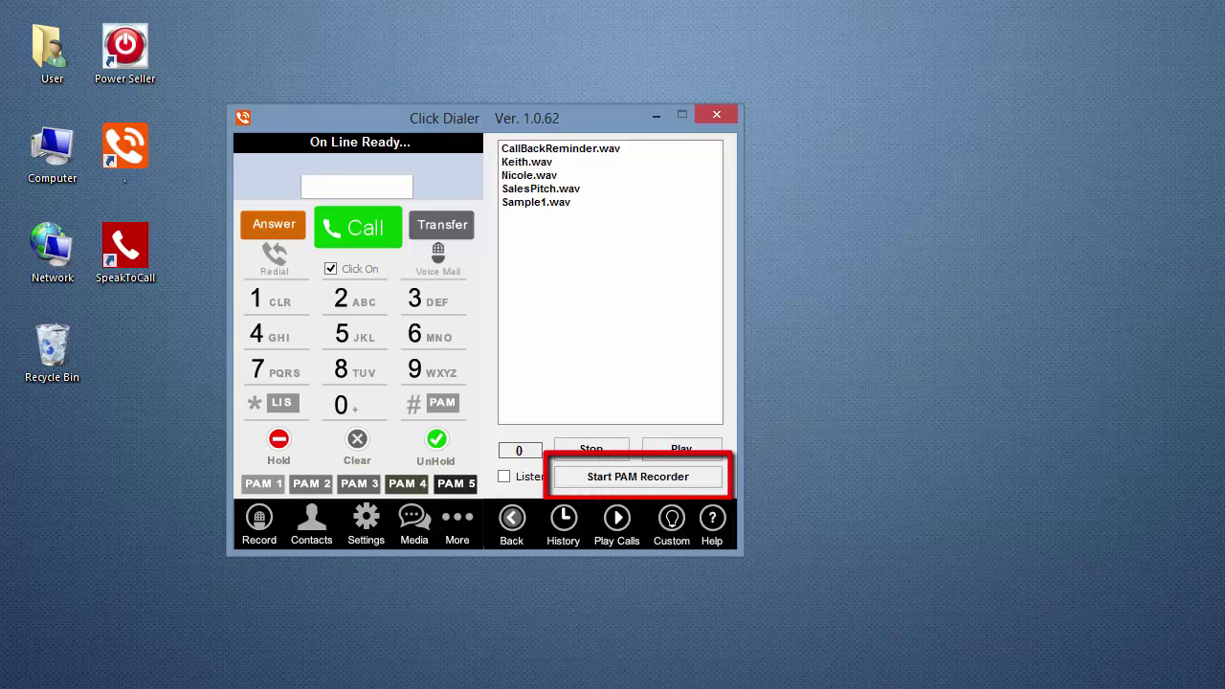
# - Launch the PAM Recording Upload tool and enter Sample2 as the Working With name
pyautogui.click(628, 483)
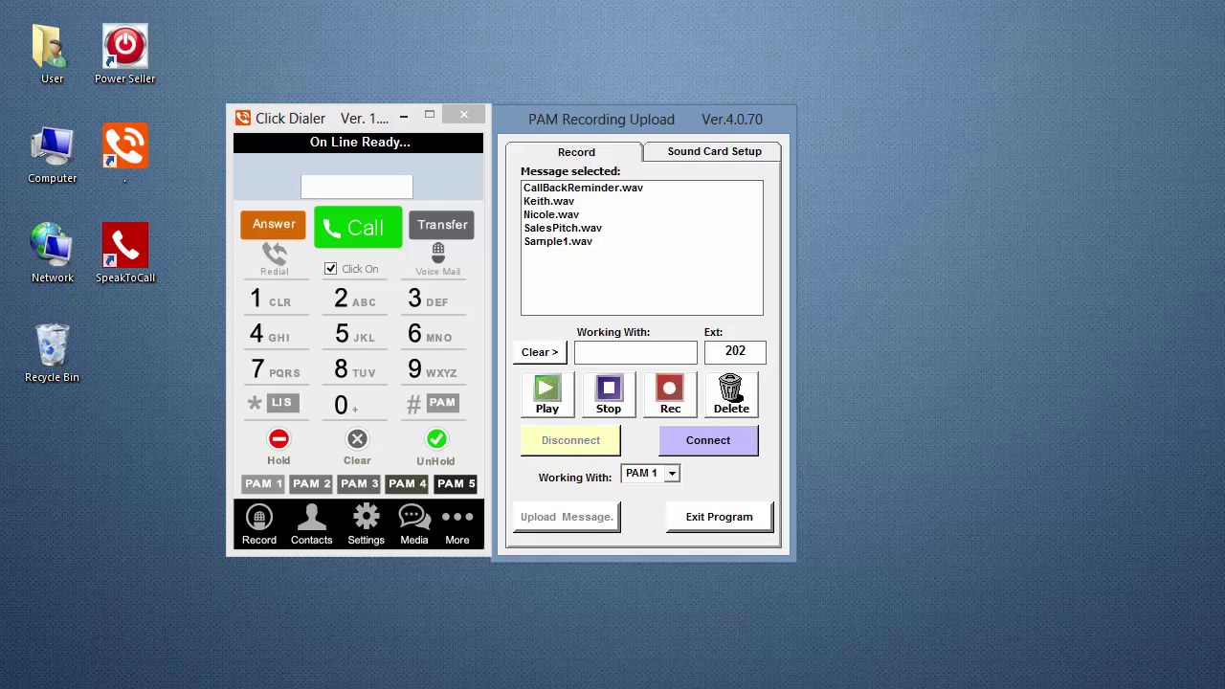
pyautogui.click(633, 351)
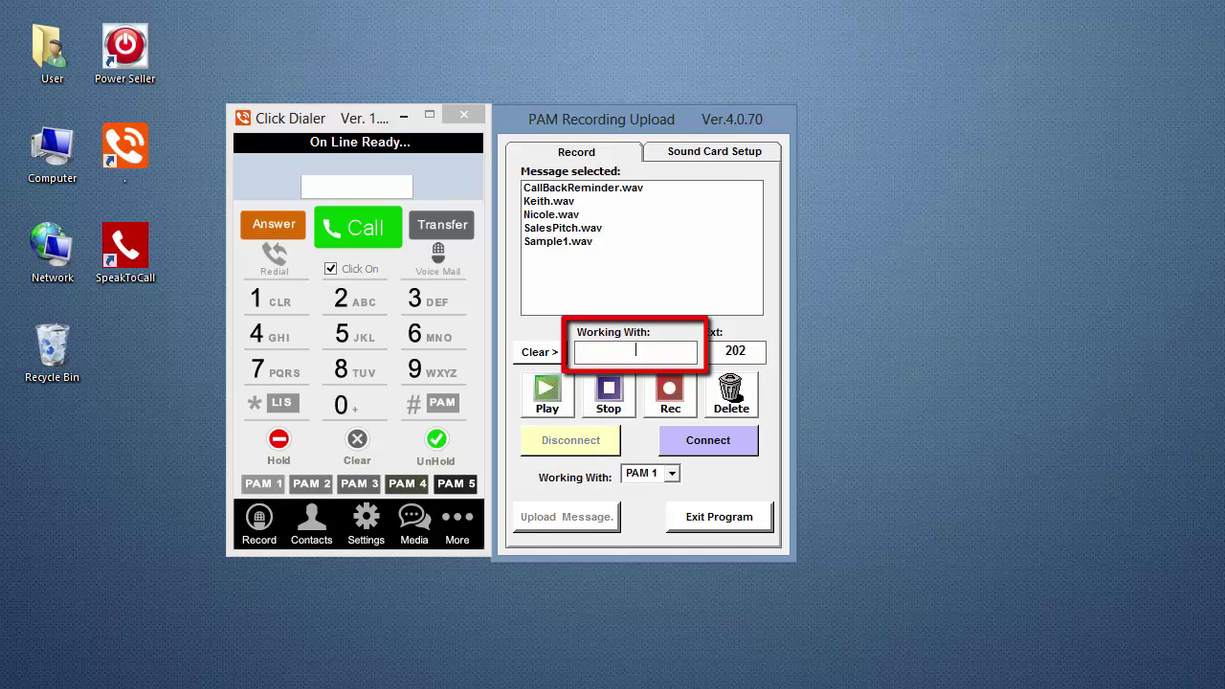
pyautogui.write('Samp')
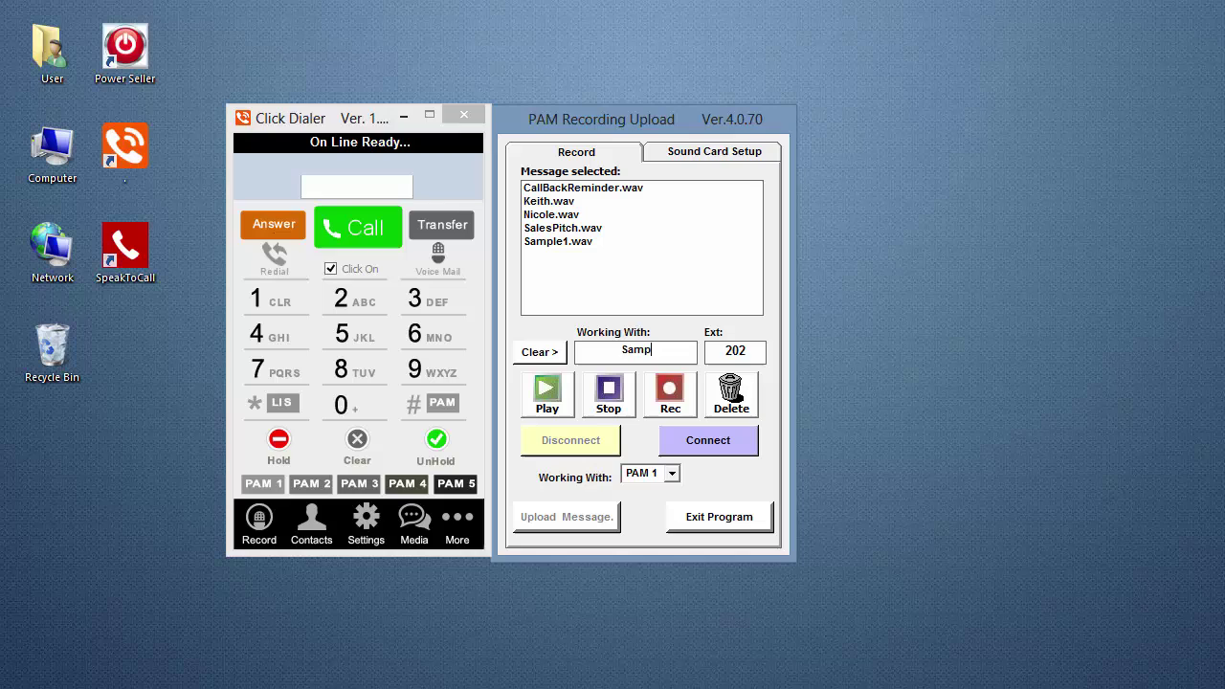
pyautogui.write('le2')
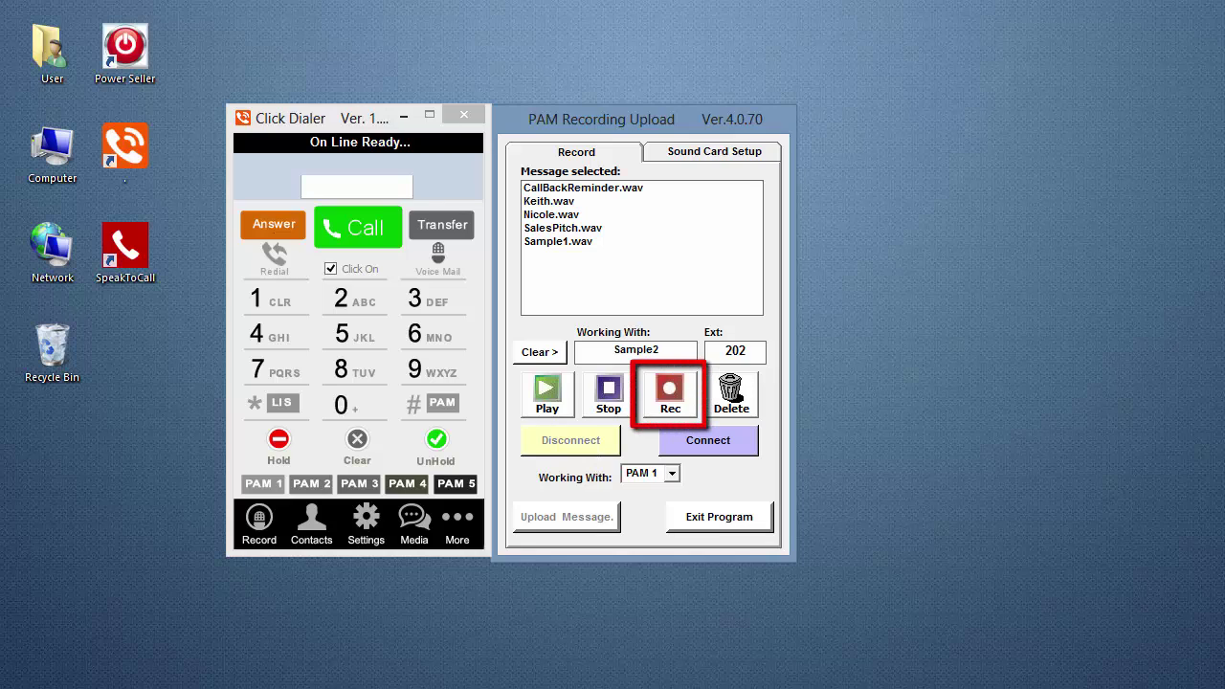
# - Record Sample2.wav, re-record it, then play the message back to check it
pyautogui.click(670, 388)
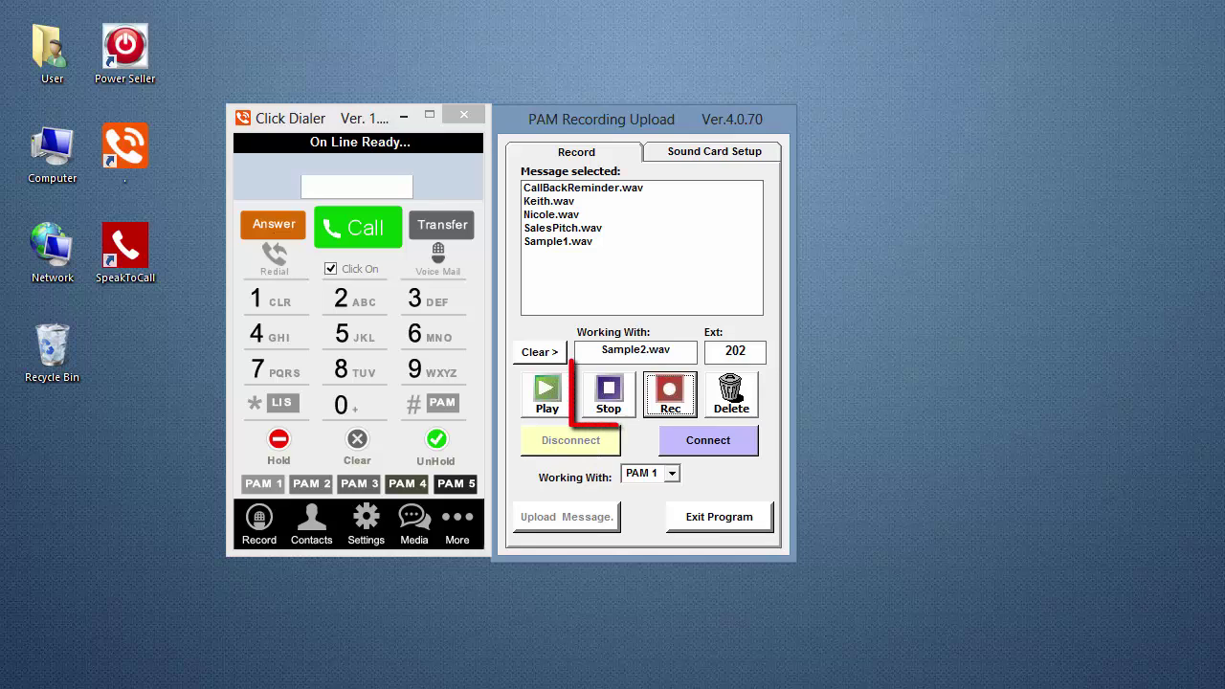
pyautogui.click(615, 402)
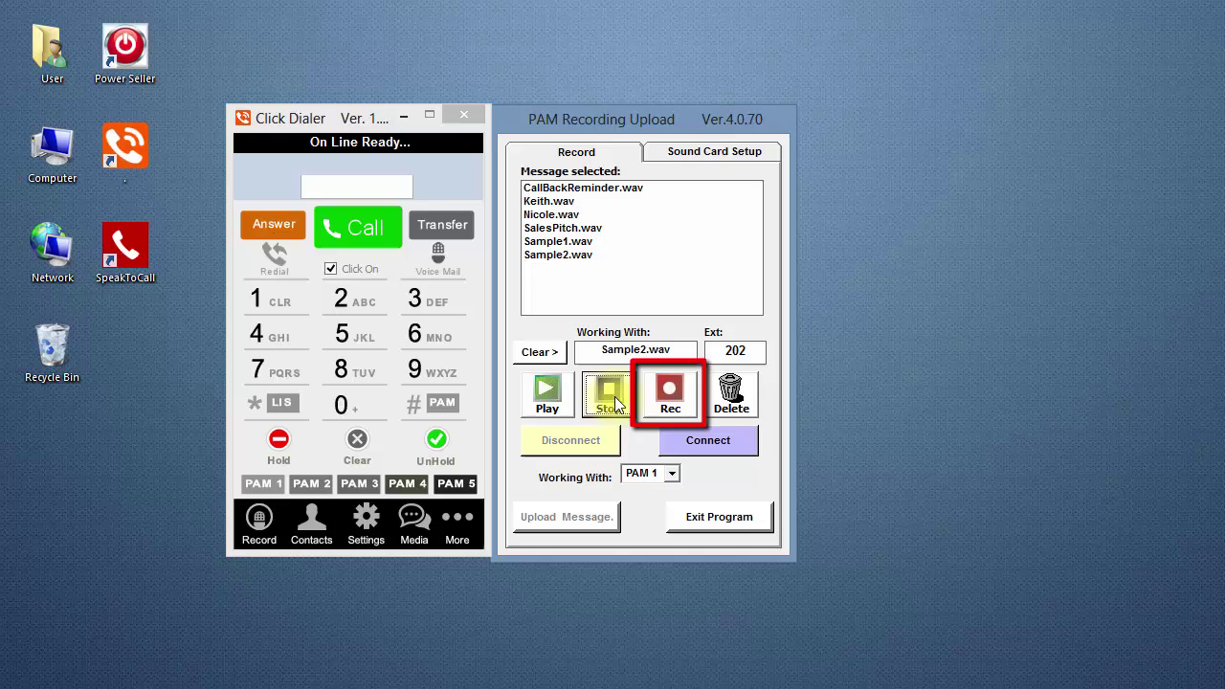
pyautogui.click(674, 395)
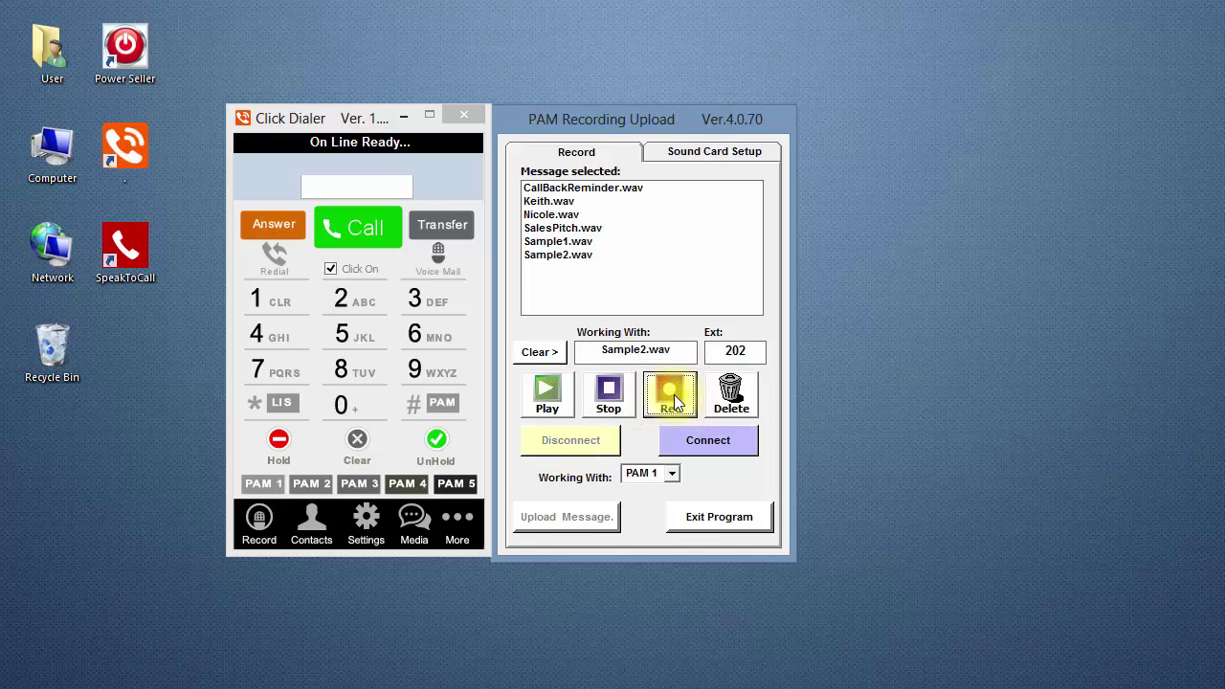
pyautogui.click(612, 393)
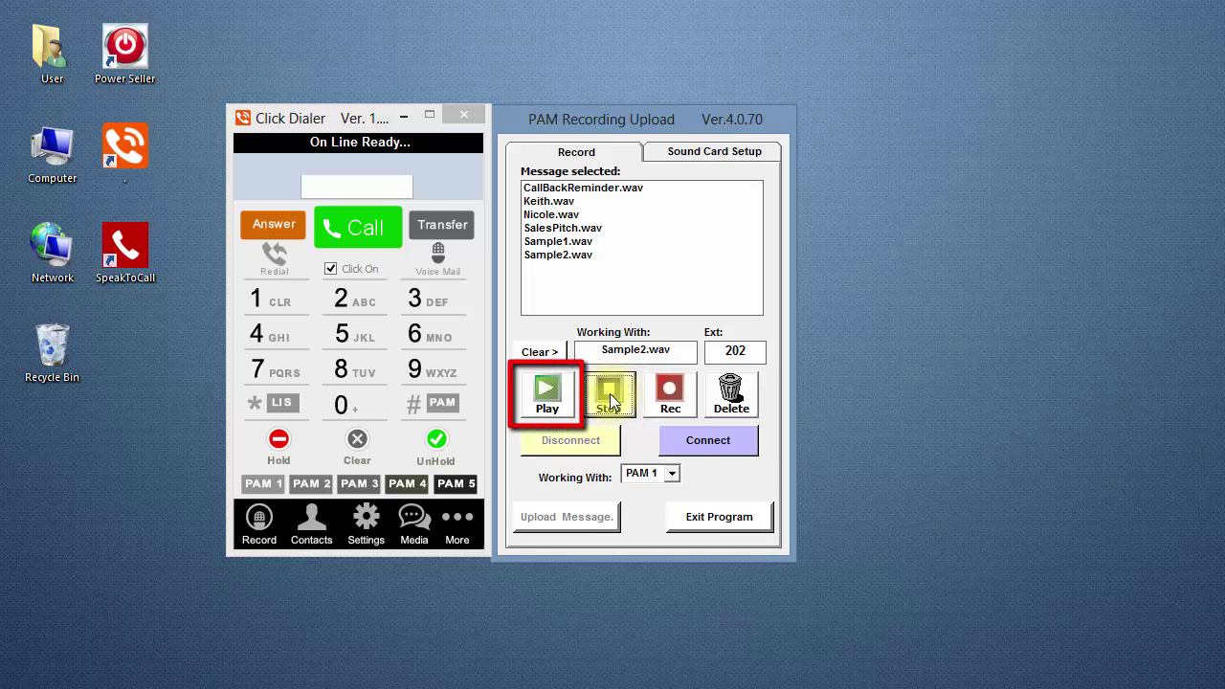
pyautogui.click(543, 391)
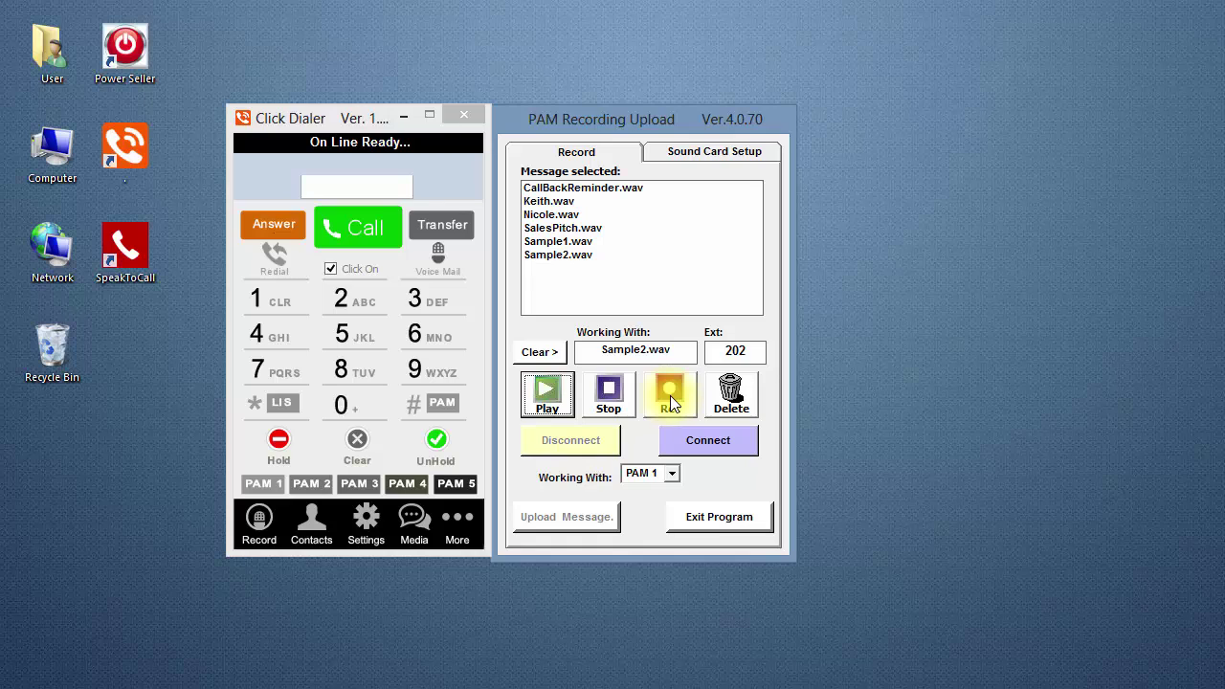
# - Empty the Working With field, keeping Sample2.wav in the saved messages
pyautogui.click(535, 354)
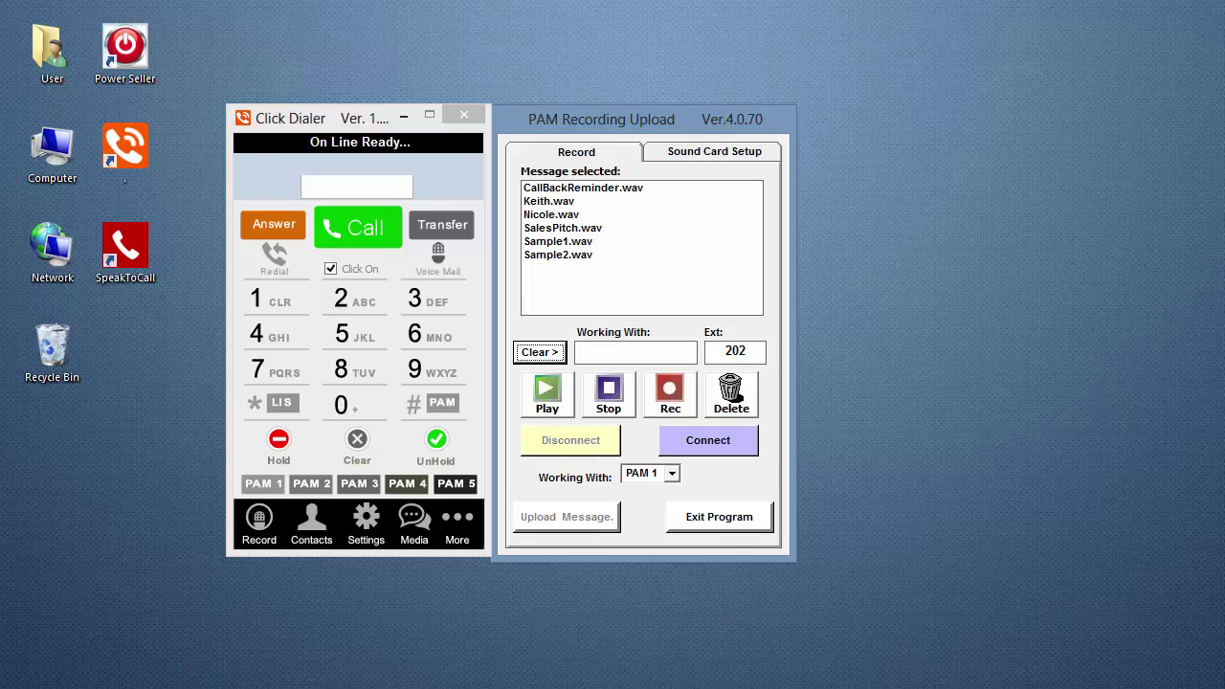
# - Connect to the phone system and upload Sample1.wav with PAM 1 kept as the target slot
pyautogui.click(707, 448)
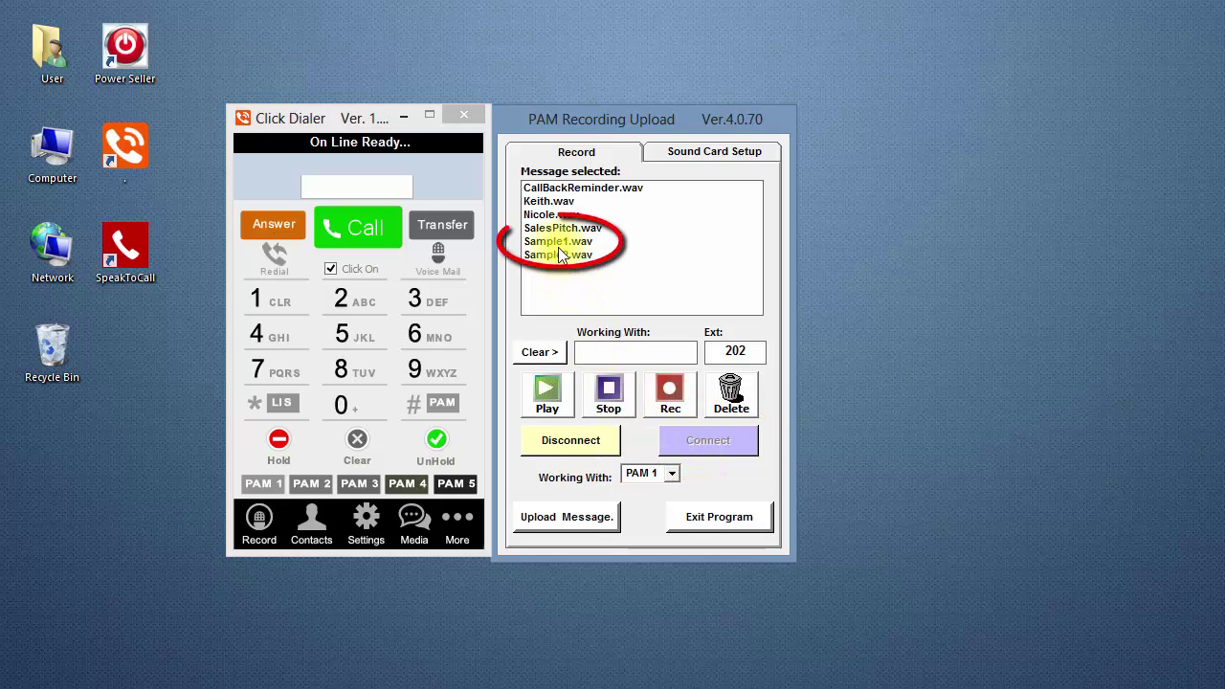
pyautogui.click(558, 244)
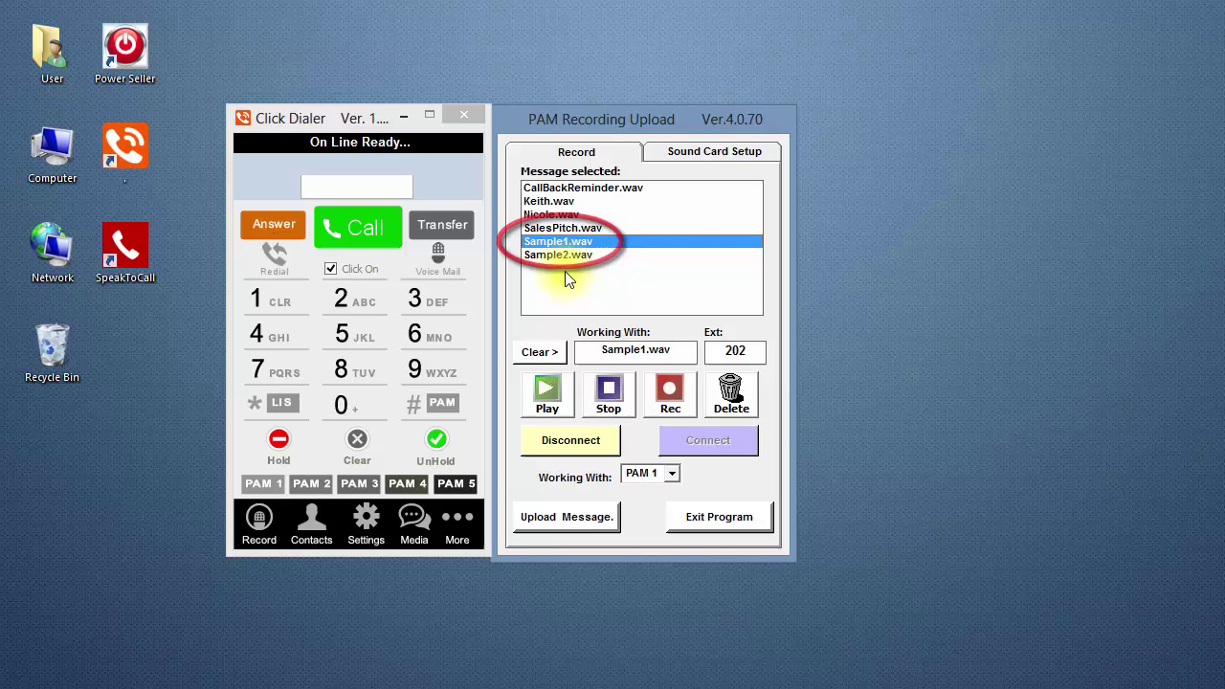
pyautogui.click(671, 476)
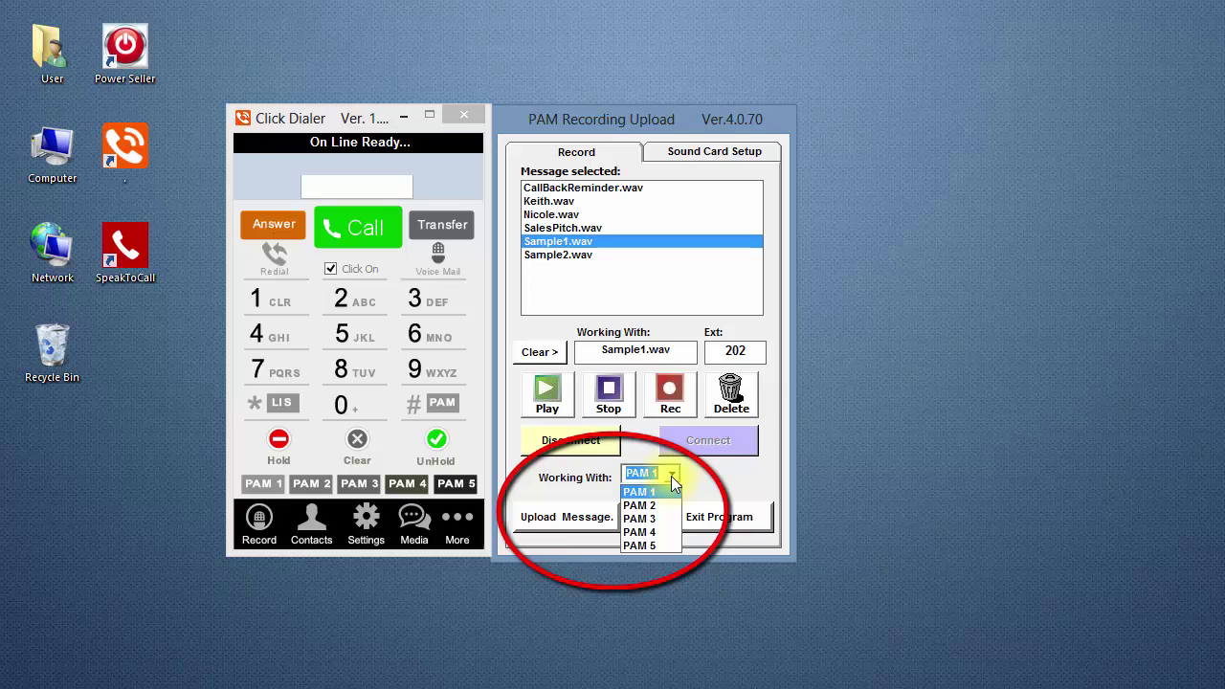
pyautogui.click(672, 491)
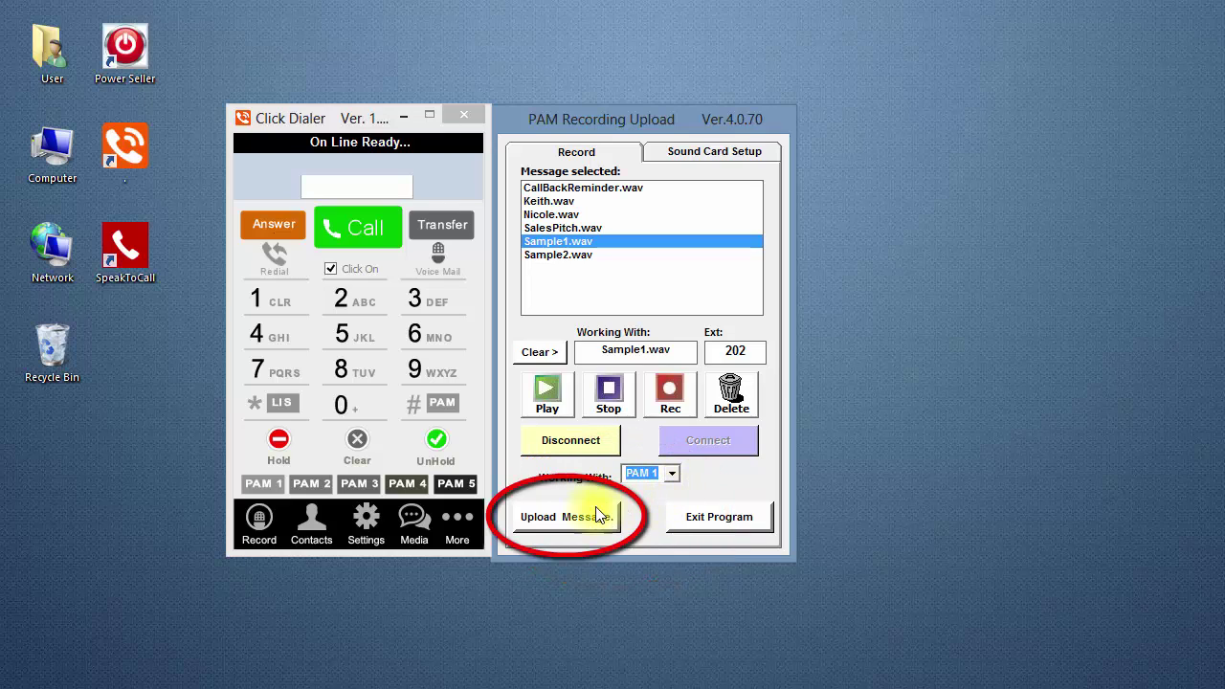
pyautogui.click(565, 517)
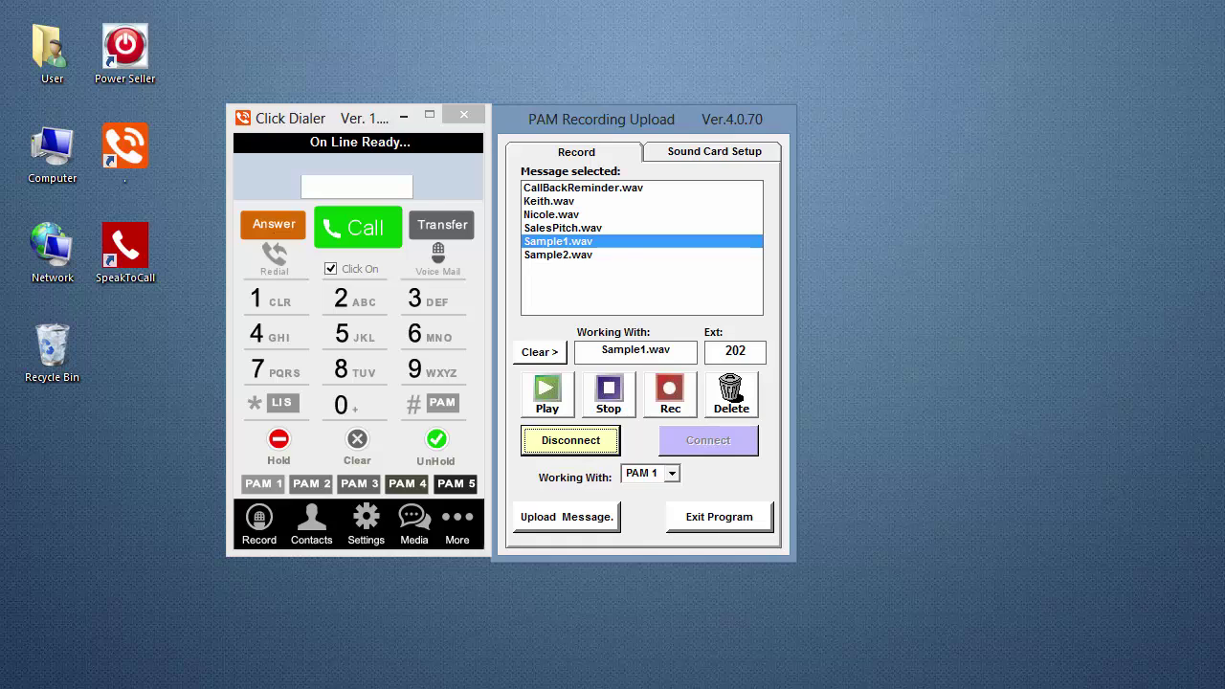
# - Upload Sample2.wav with PAM 2 chosen as the target slot
pyautogui.click(560, 256)
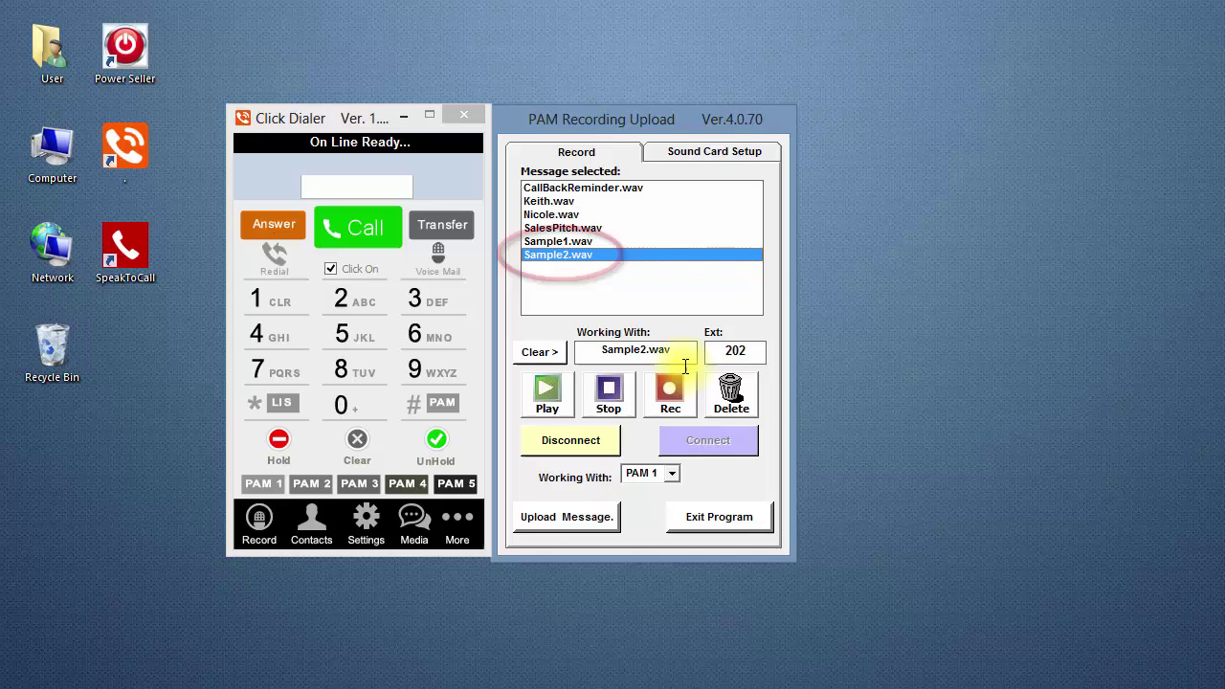
pyautogui.click(678, 479)
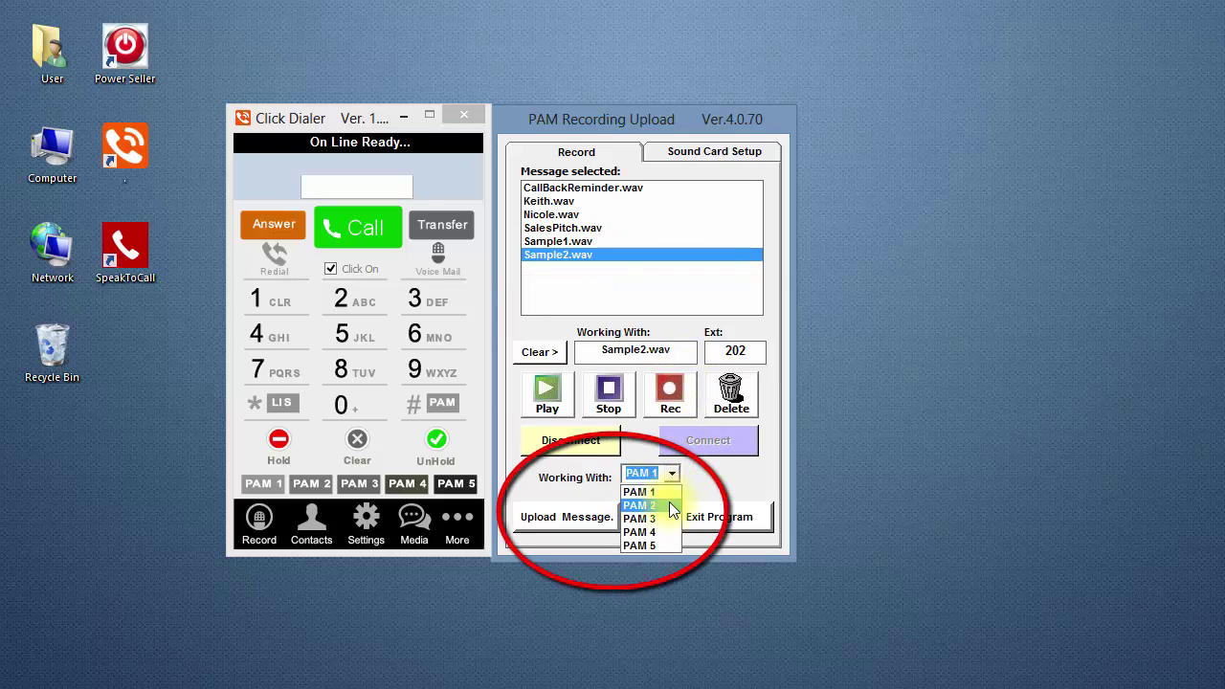
pyautogui.click(670, 504)
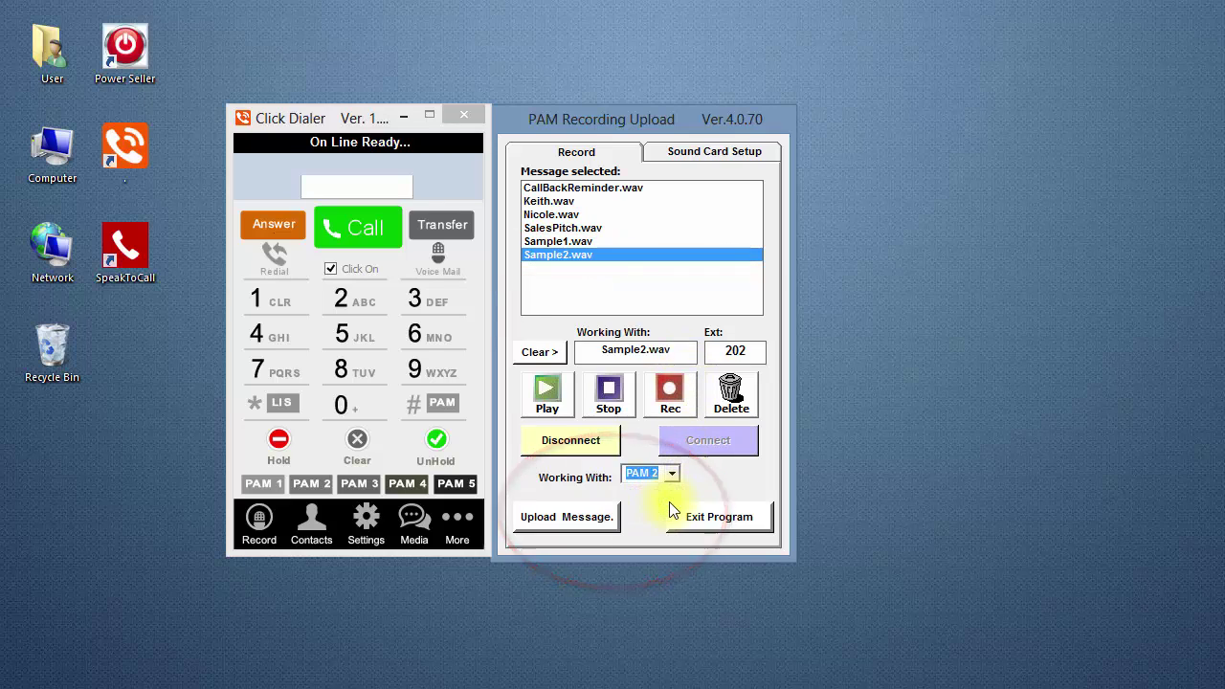
pyautogui.click(551, 515)
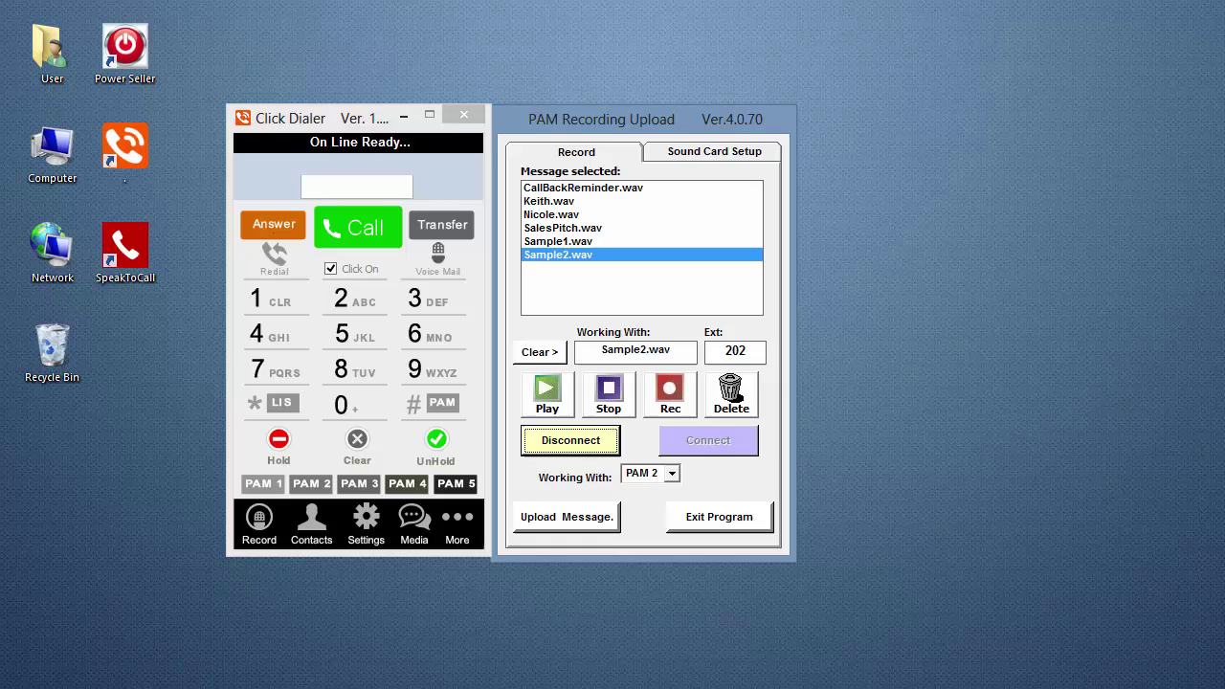
# - Switch the line keys to LIS mode and listen to LIS 1 and LIS 2
pyautogui.click(285, 407)
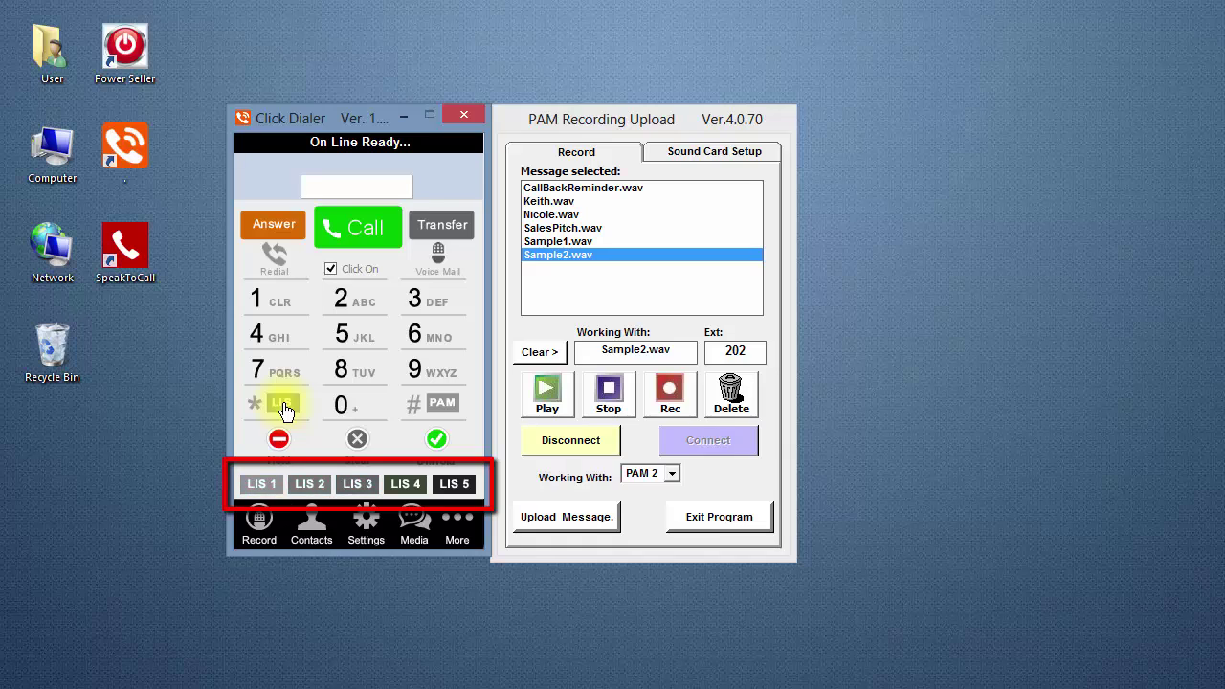
pyautogui.click(259, 483)
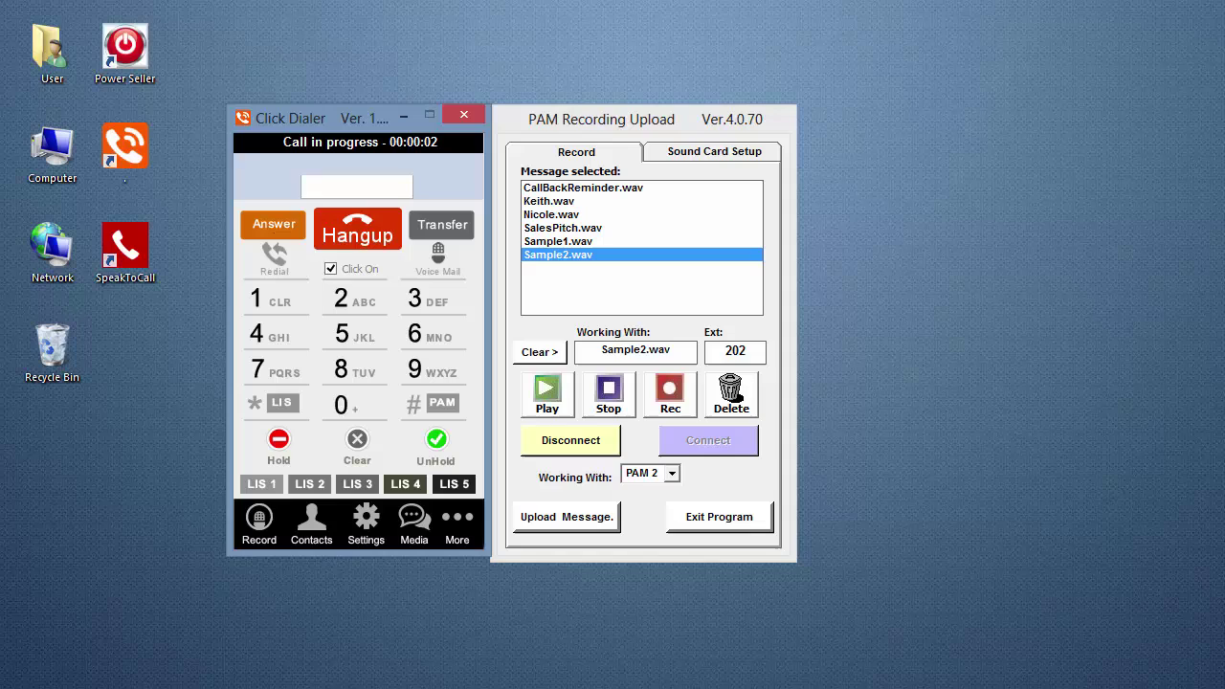
pyautogui.click(311, 485)
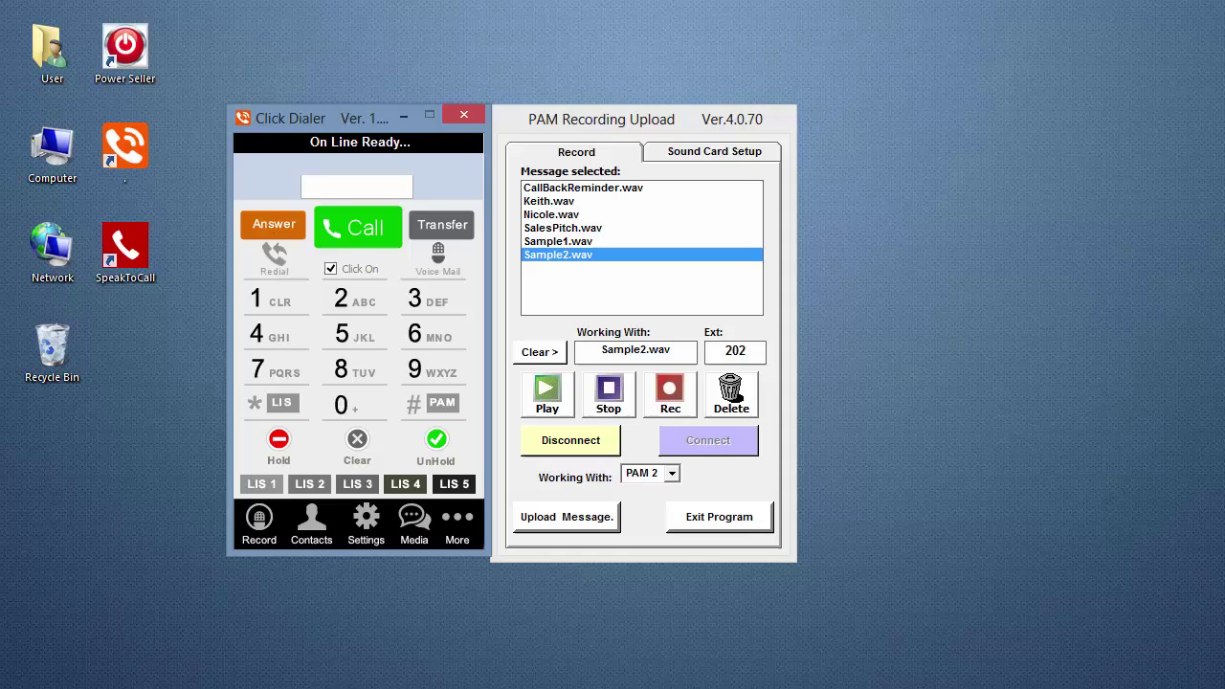
# - Restore the PAM 1–5 line keys and exit the PAM Recording Upload tool
pyautogui.click(452, 404)
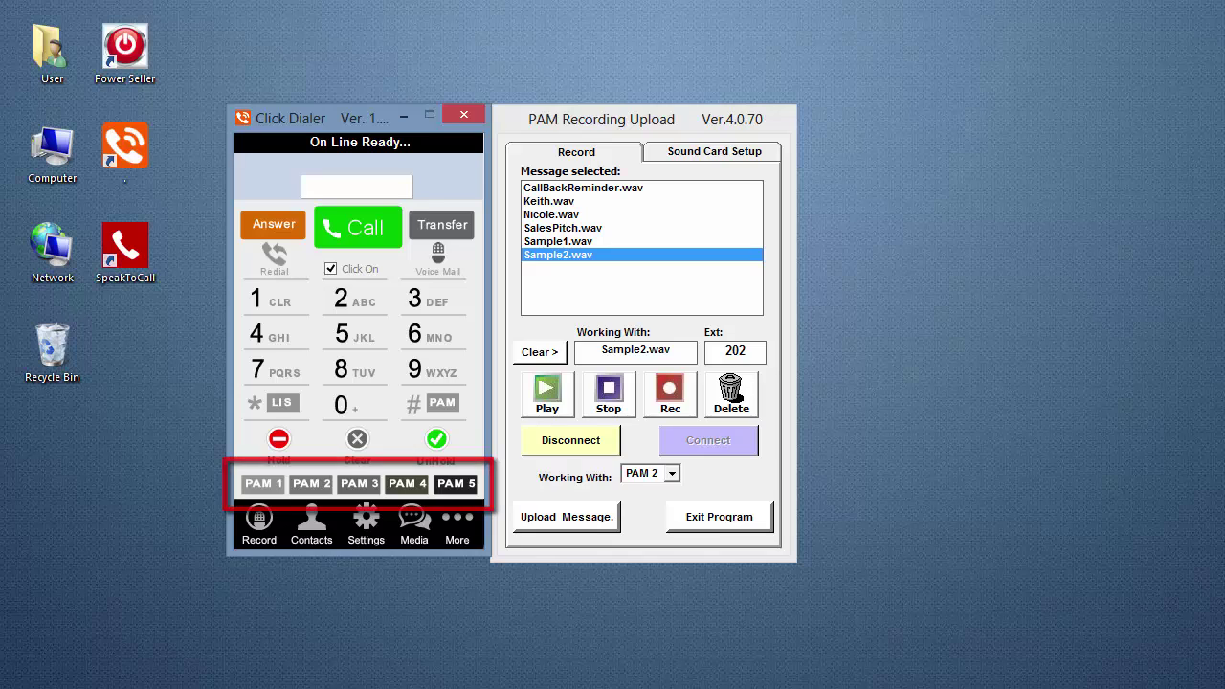
pyautogui.click(707, 516)
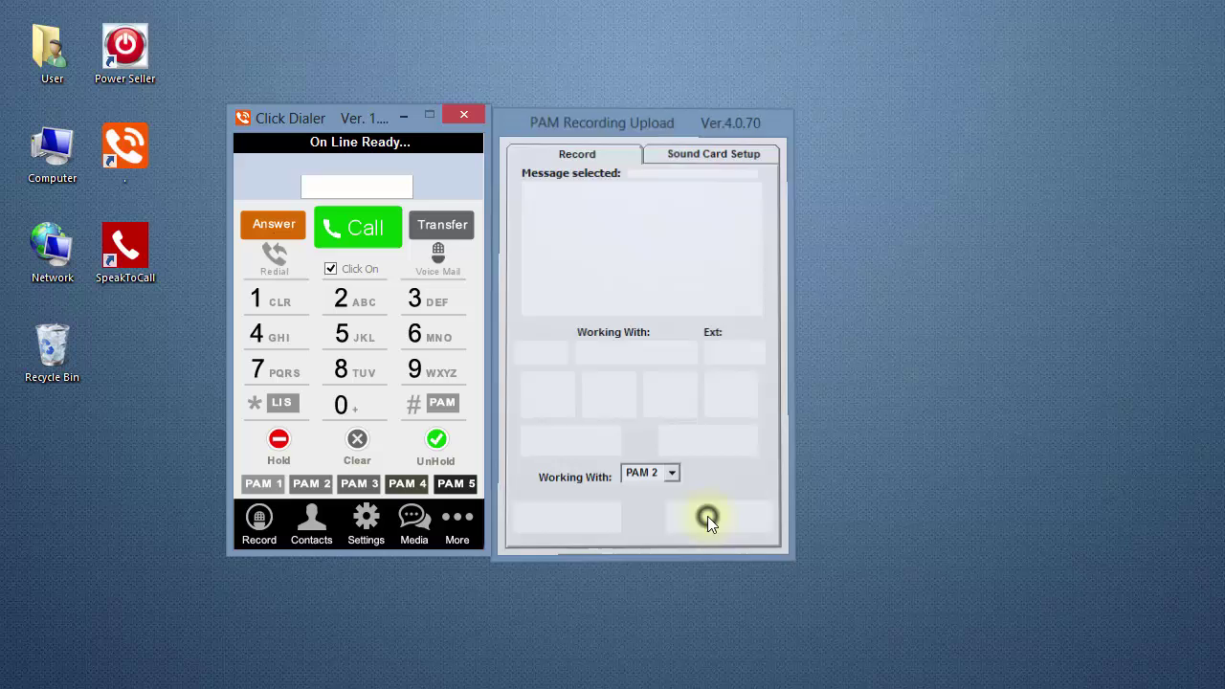